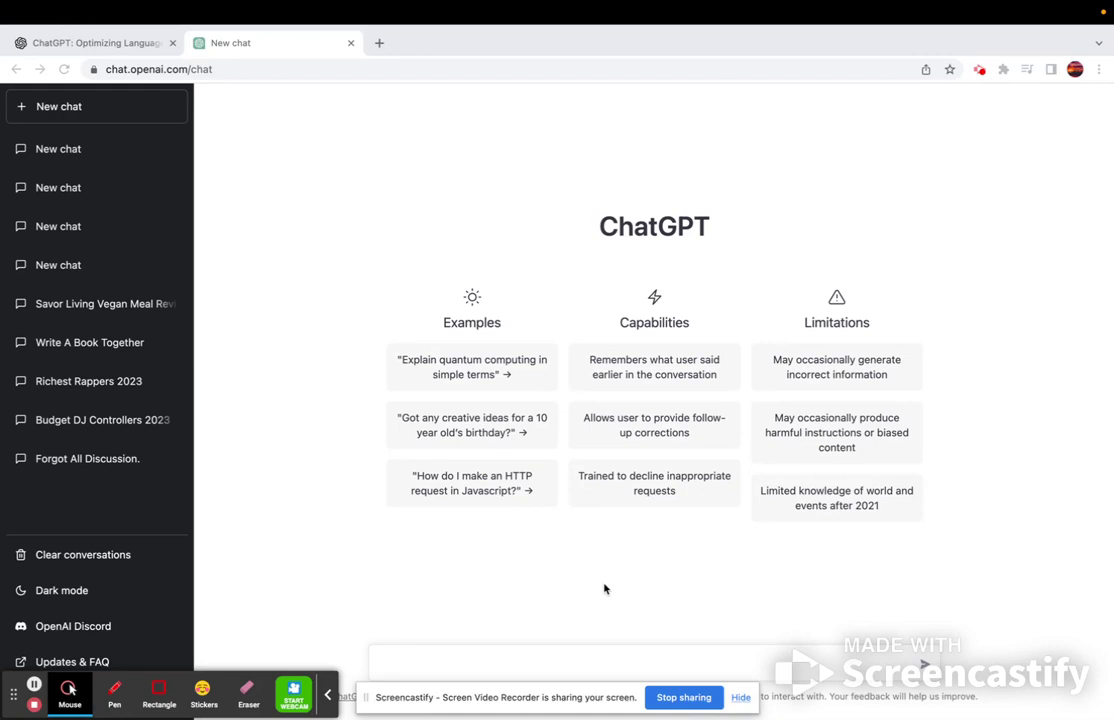
- Start the chat prompt with "you are an expert at music production and I want your help writing a book about making music with computers"
left_click(431, 661)
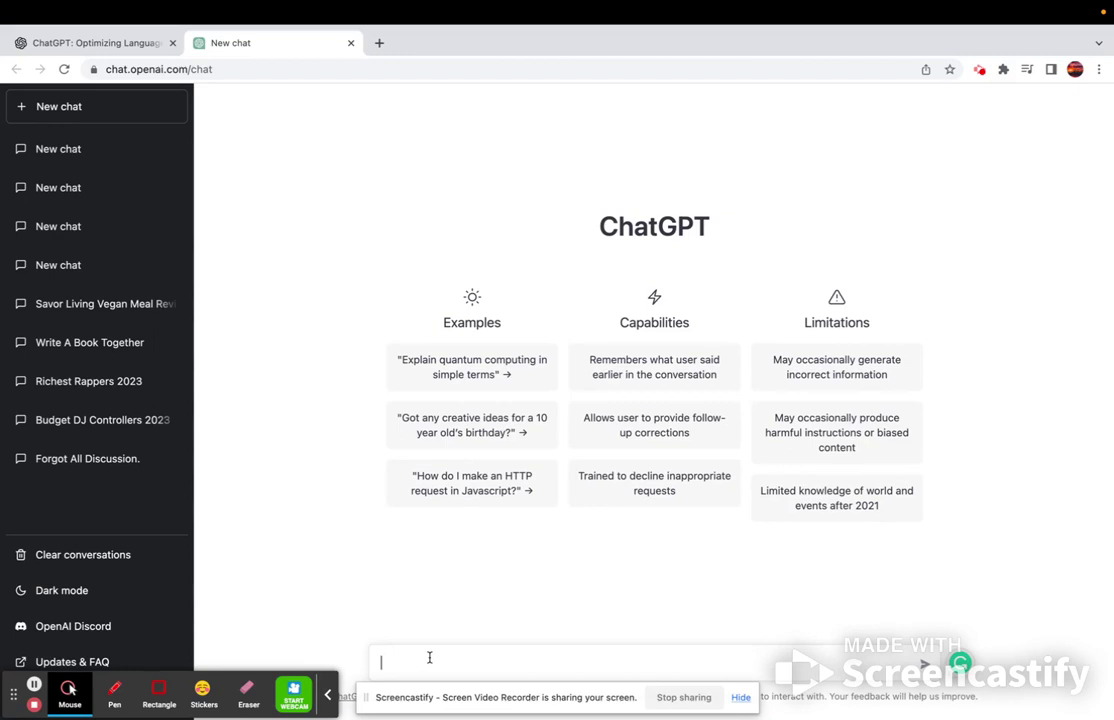
type("you are an expert at music prod")
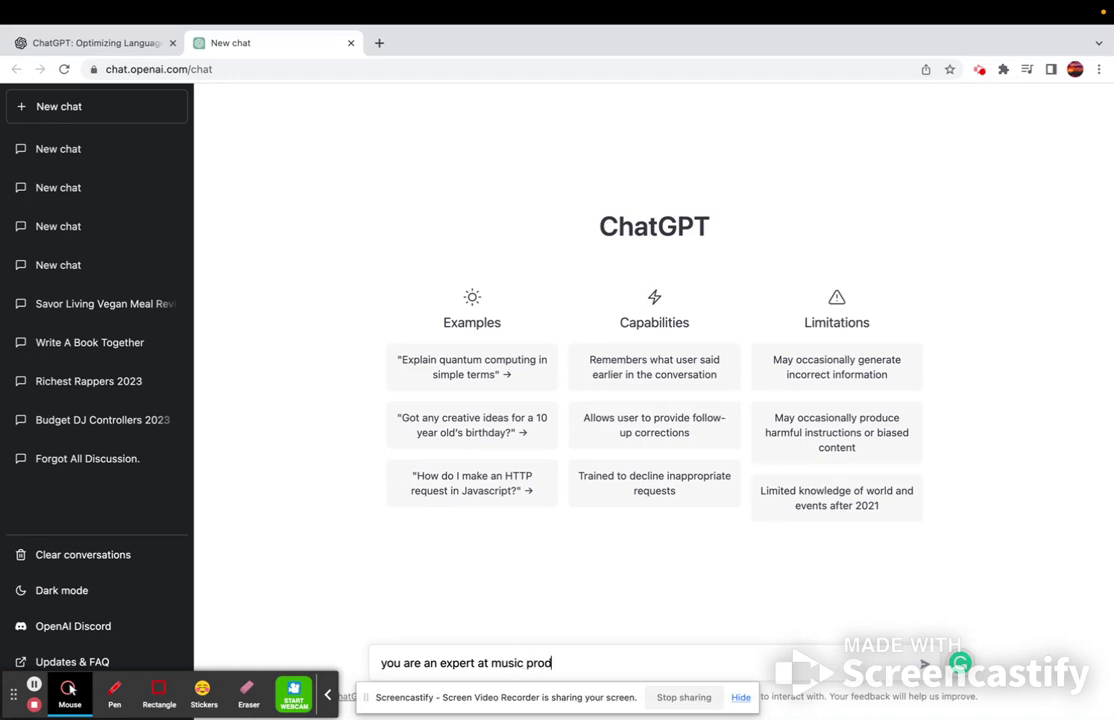
type("uction and I want y")
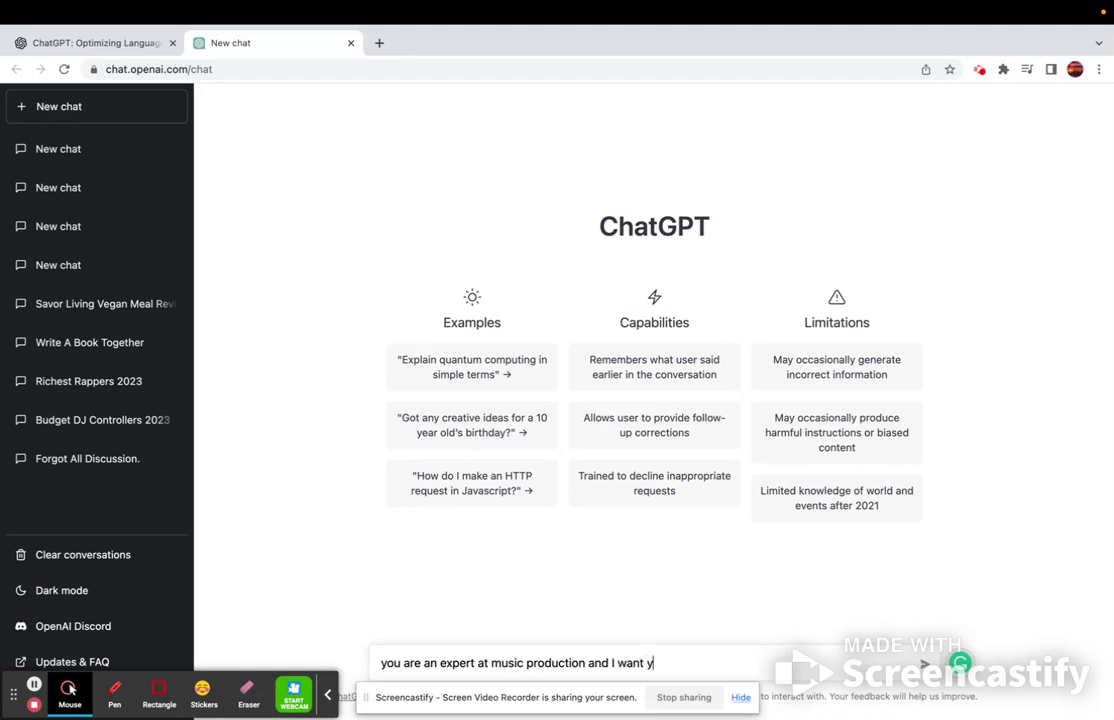
type("our help writing a bo")
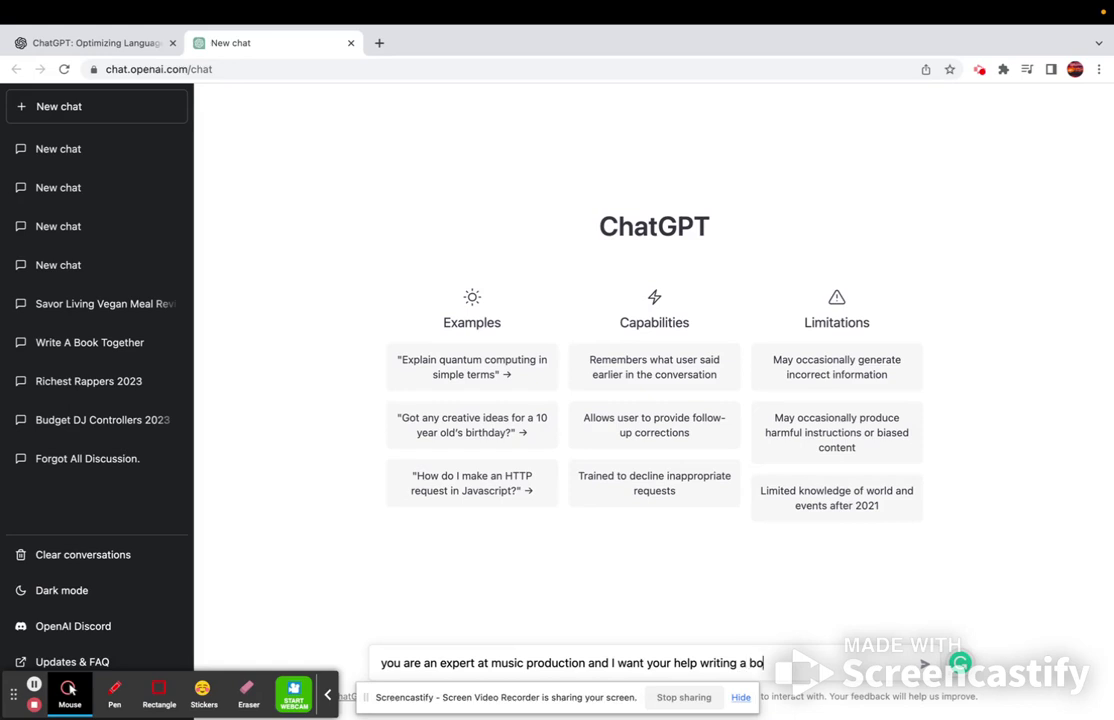
type("ok about making music wit")
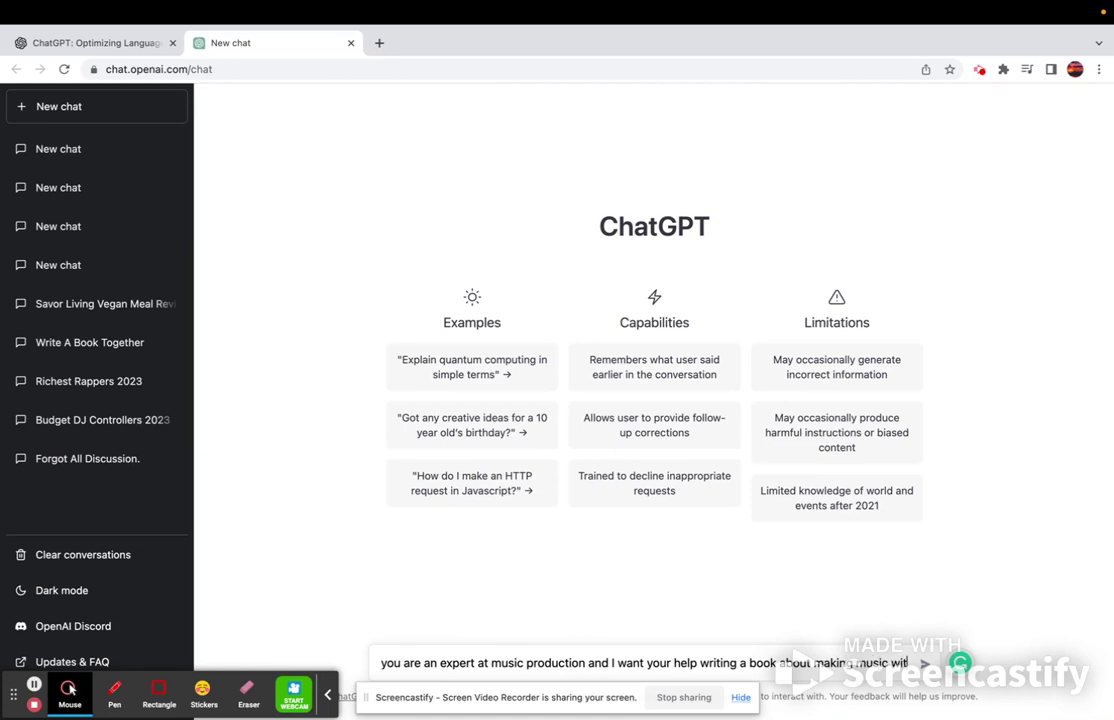
type("h computers ")
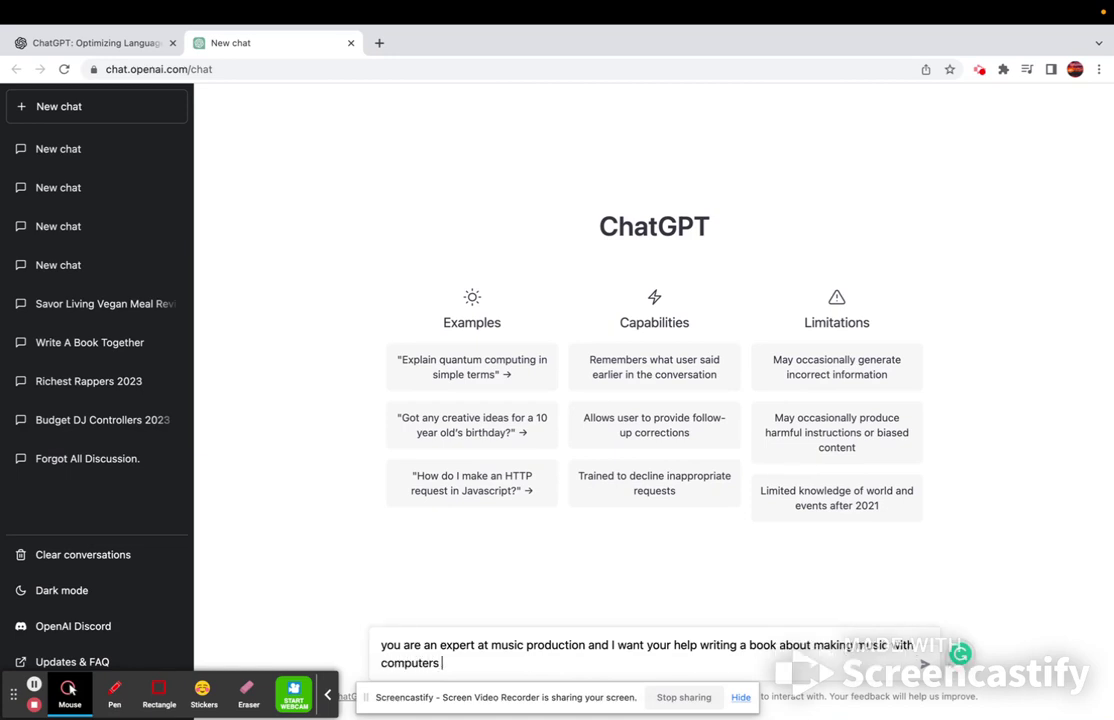
- Continue the prompt with "but you need to ask me a question every time", correcting the misspelled words
type("but you need to ask be ")
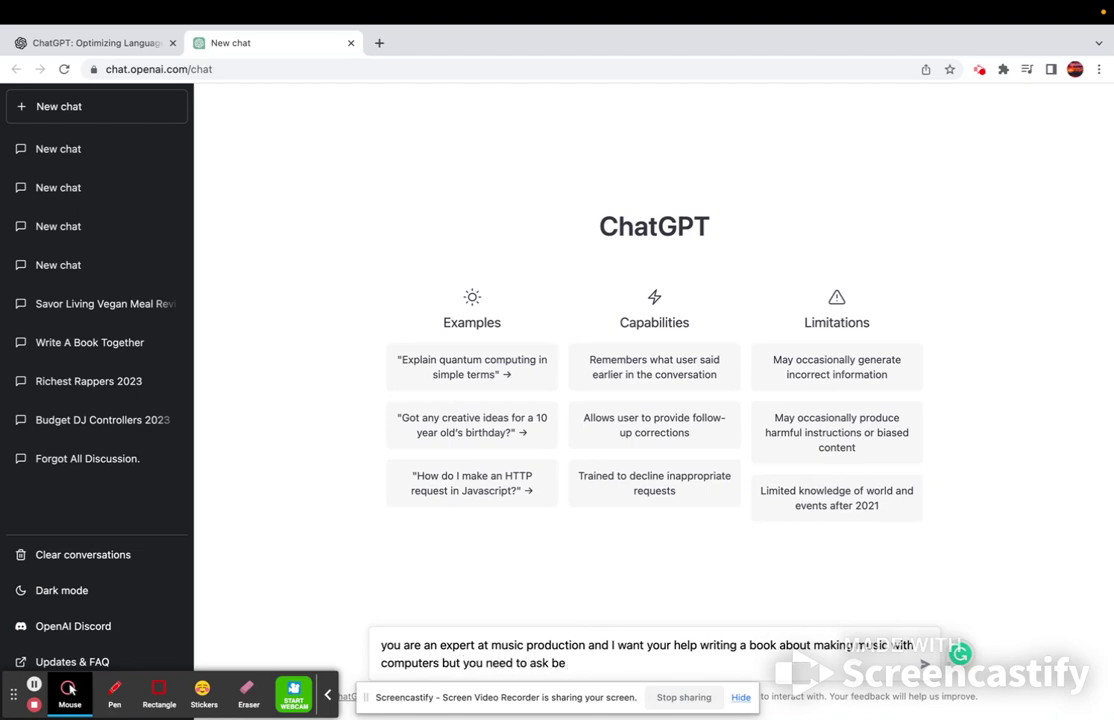
type("a question exyet")
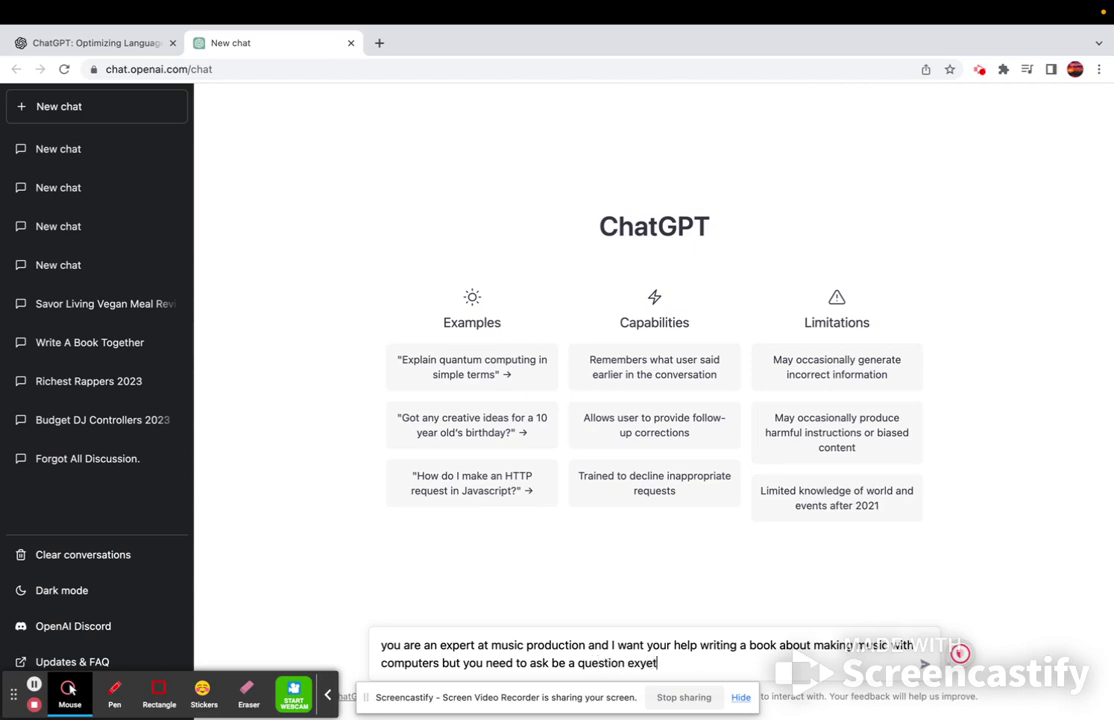
key("BackSpace")
key("BackSpace")
key("BackSpace")
type("vertime")
key("BackSpace")
key("BackSpace")
key("BackSpace")
key("BackSpace")
type("ytime")
left_click(650, 665)
right_click(655, 665)
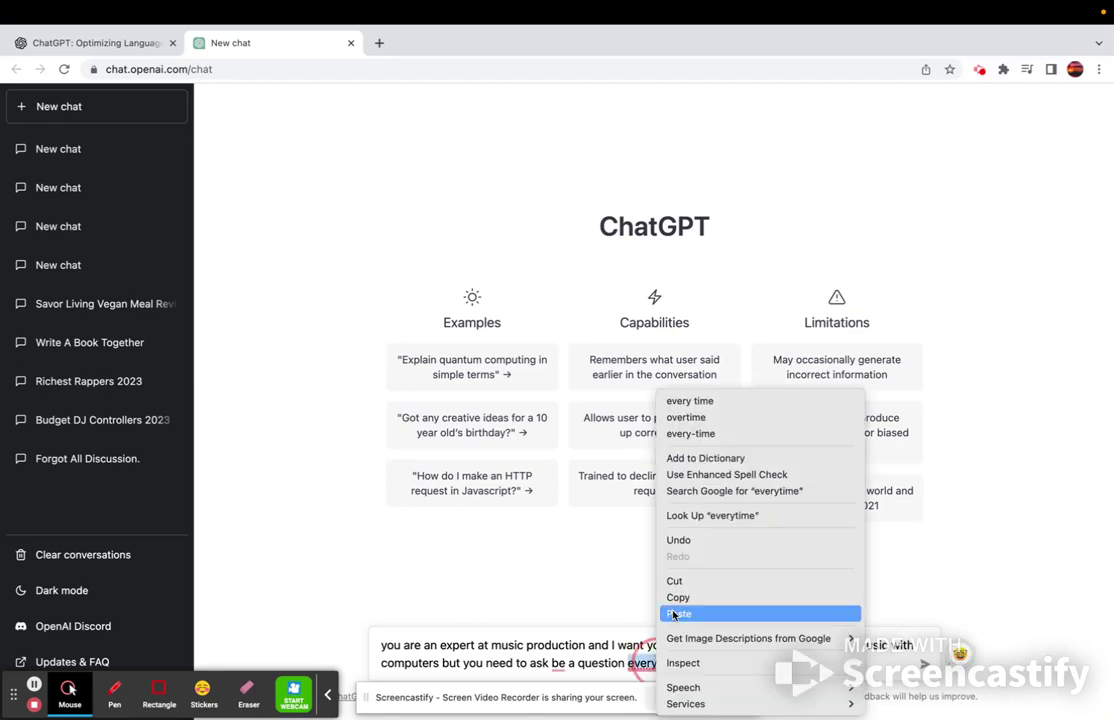
left_click(701, 401)
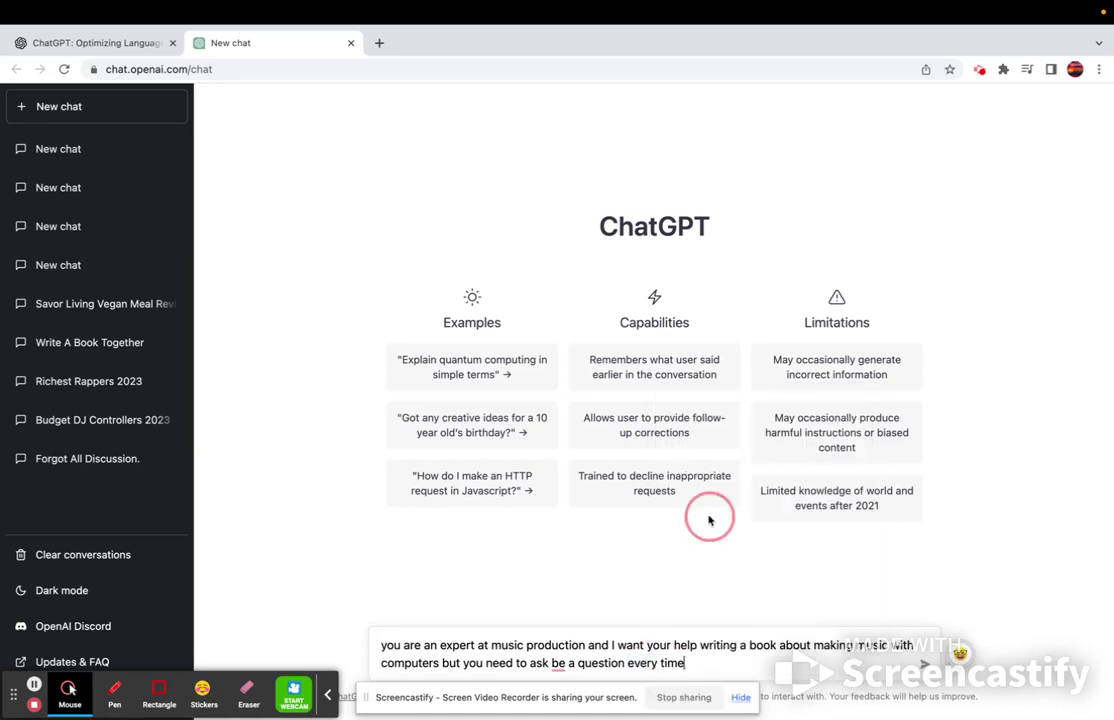
left_click(566, 664)
key("BackSpace")
key("BackSpace")
key("BackSpace")
type("me ")
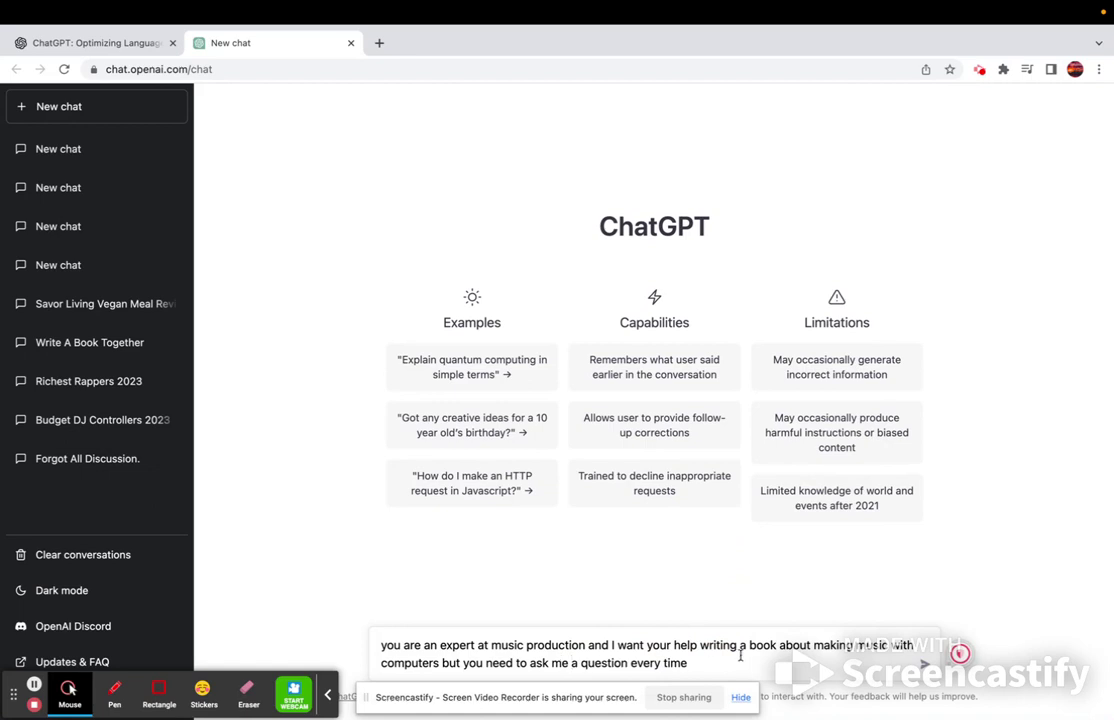
- End the prompt with "before you give me an answer" and send it
type("before you give")
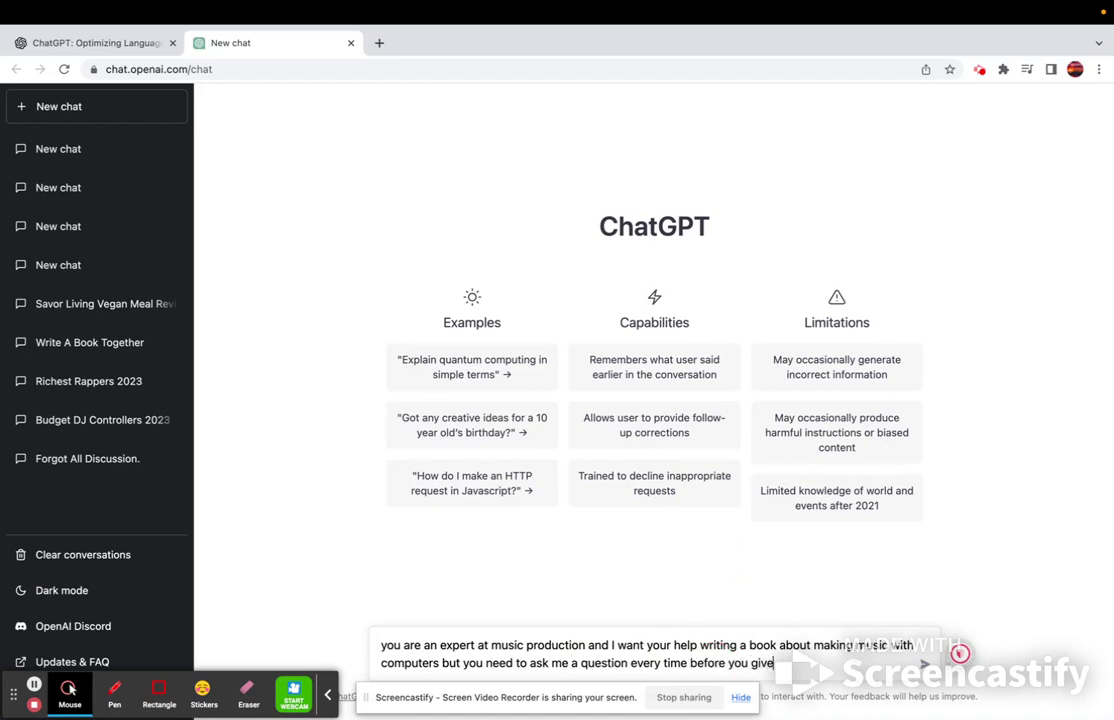
type(" me an answer")
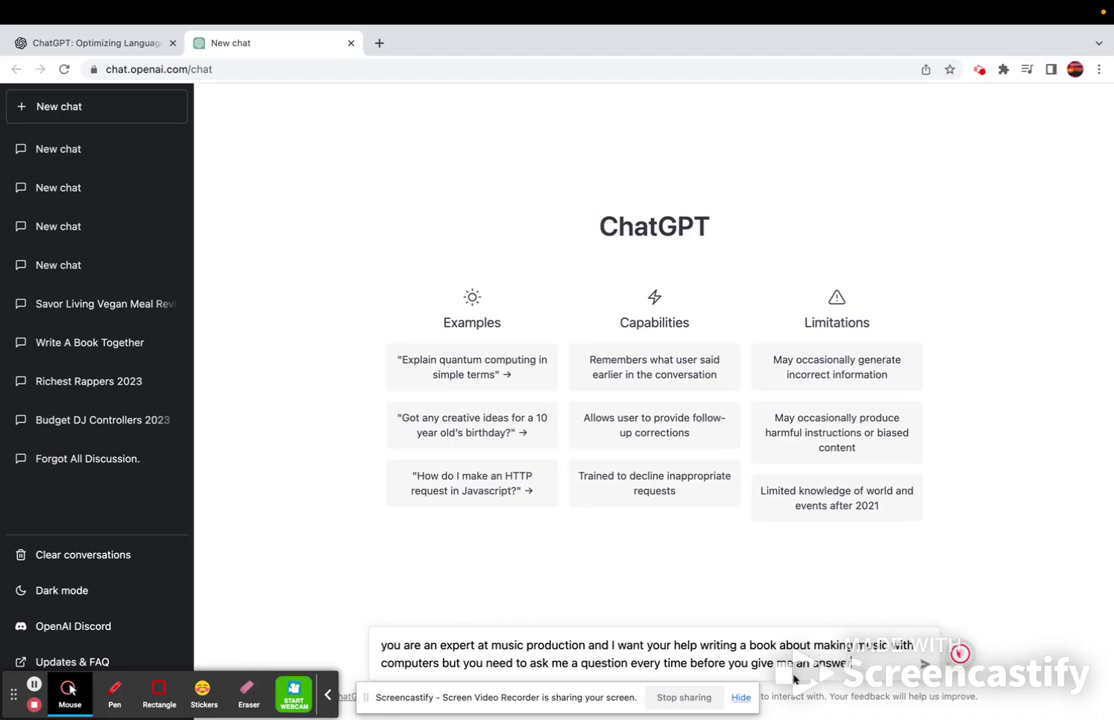
left_click(926, 663)
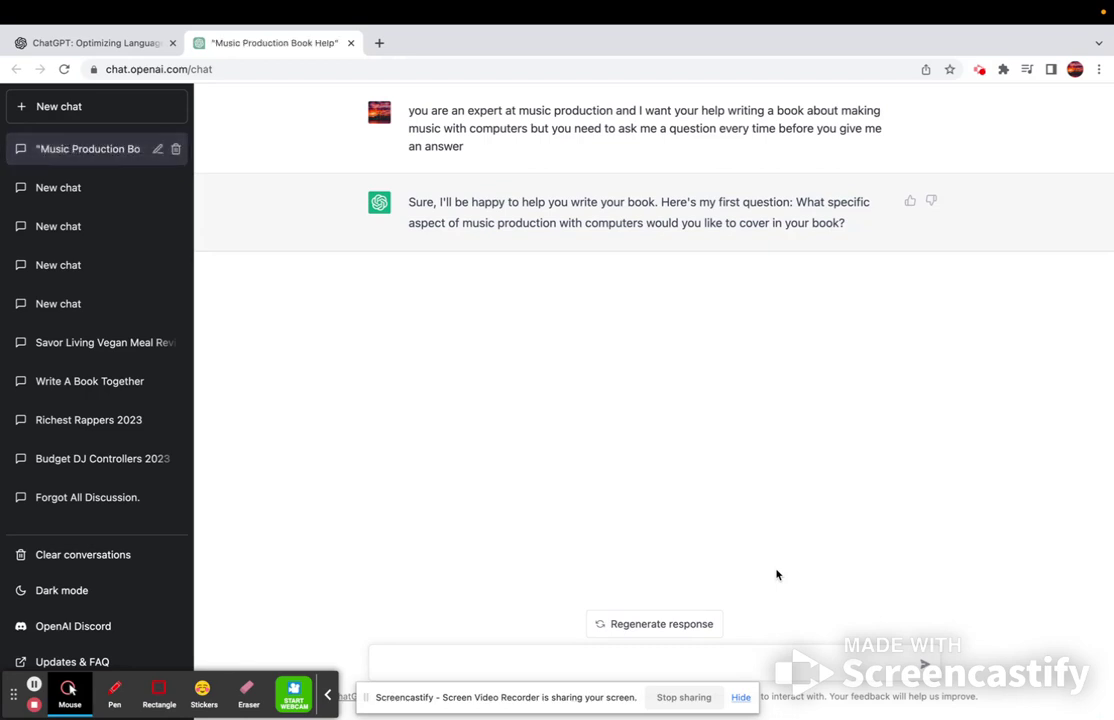
- Answer the first question with "i would like to talk about making music using abelton and creating techno tracks" and send it
left_click(428, 664)
type("i would like to")
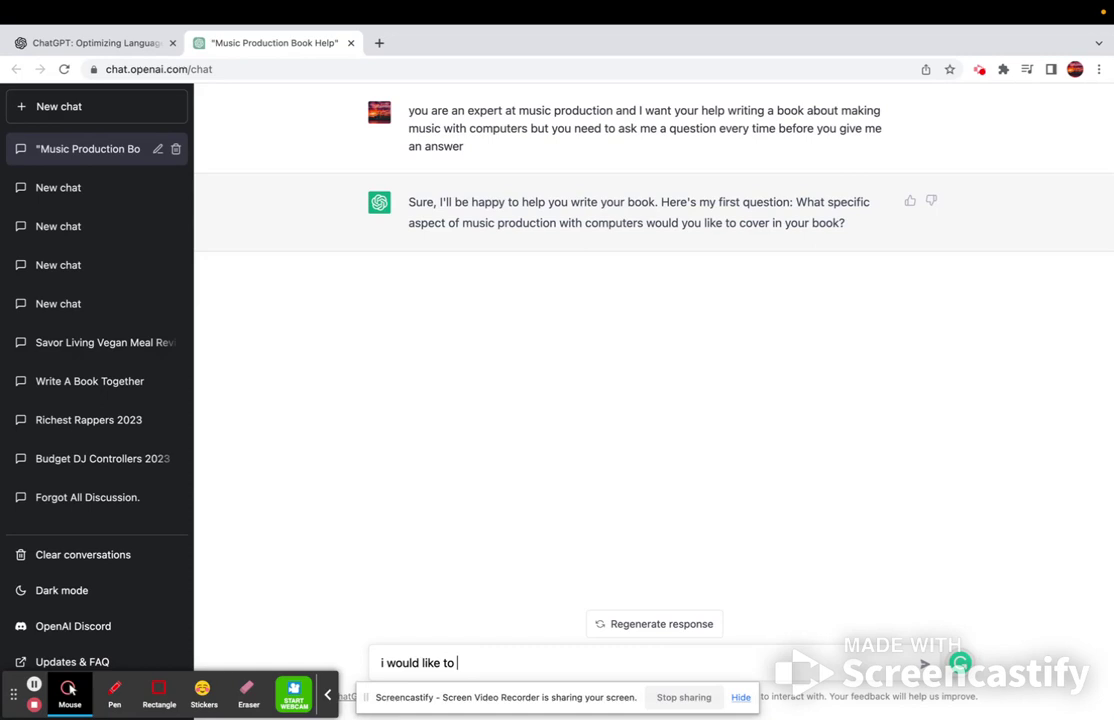
type(" talk about crearting")
key("BackSpace")
key("BackSpace")
key("BackSpace")
key("BackSpace")
key("BackSpace")
key("BackSpace")
key("BackSpace")
key("BackSpace")
key("BackSpace")
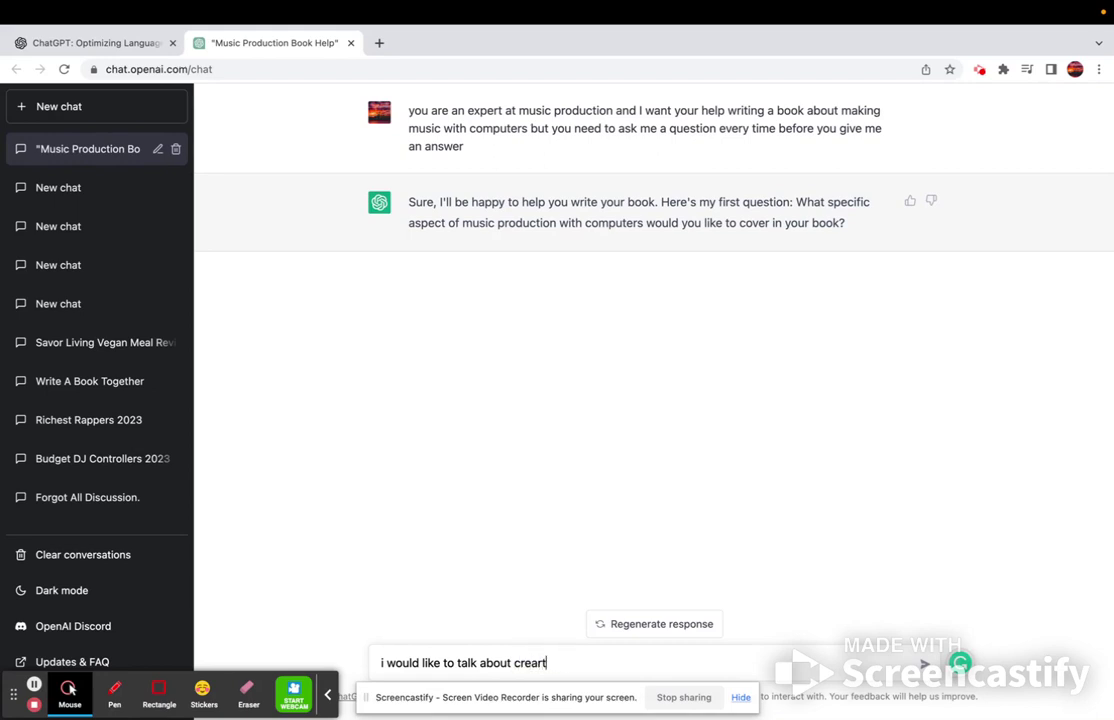
type("making music using abel")
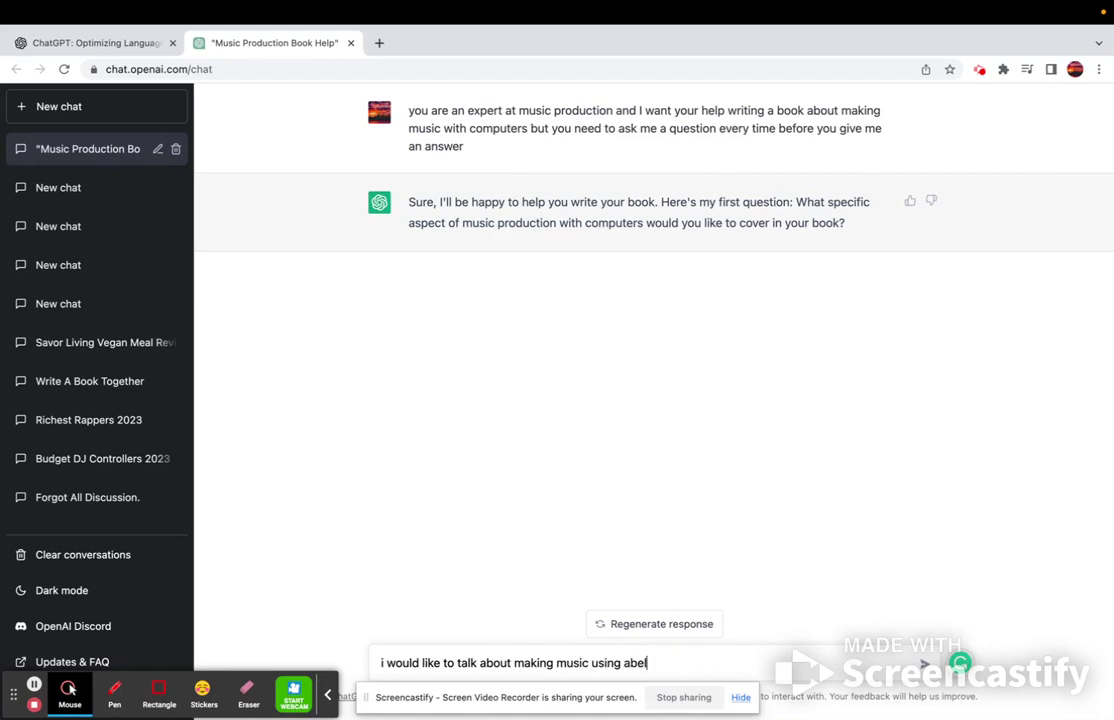
type("ton and cr")
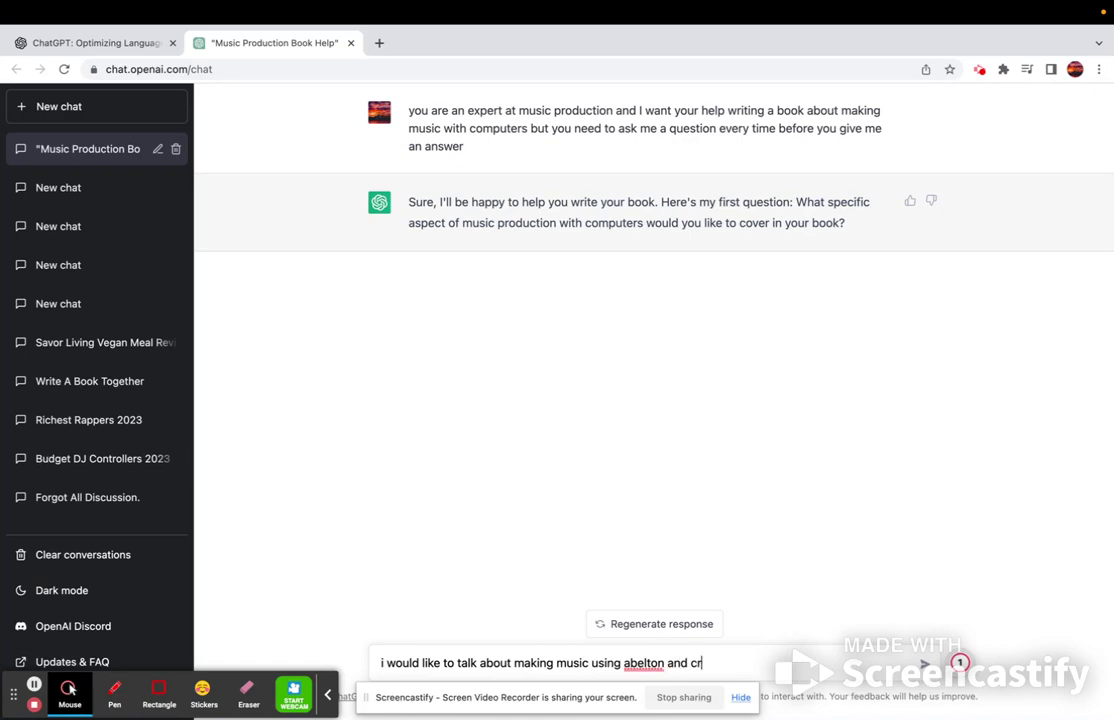
type("eating techno tracks")
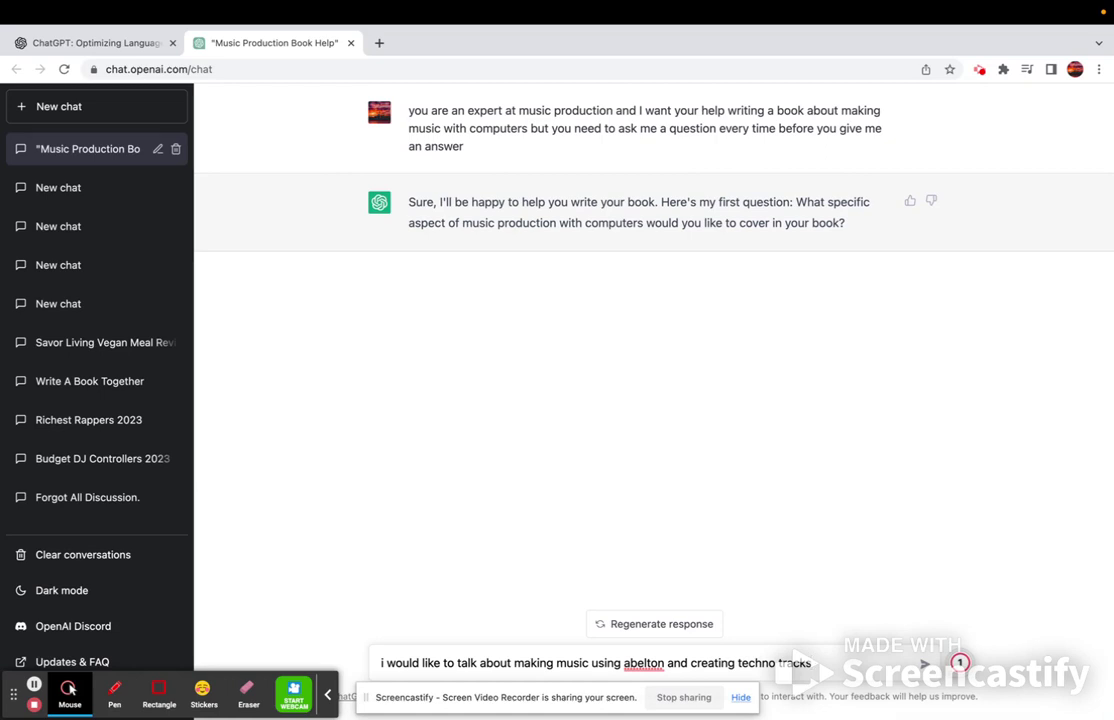
key("Return")
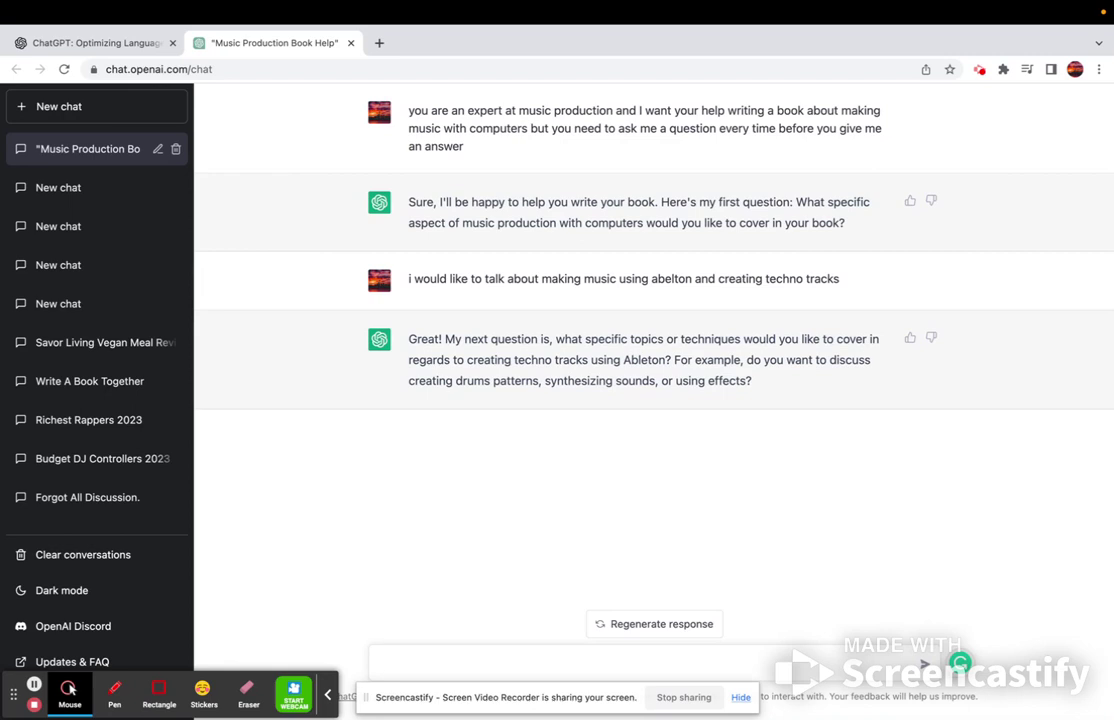
- Reply to the question about topics with "i want to cover eveything. i want the book to be in-depth" and send it
type("ant t")
key("BackSpace")
key("BackSpace")
type("want to cover eveything. ")
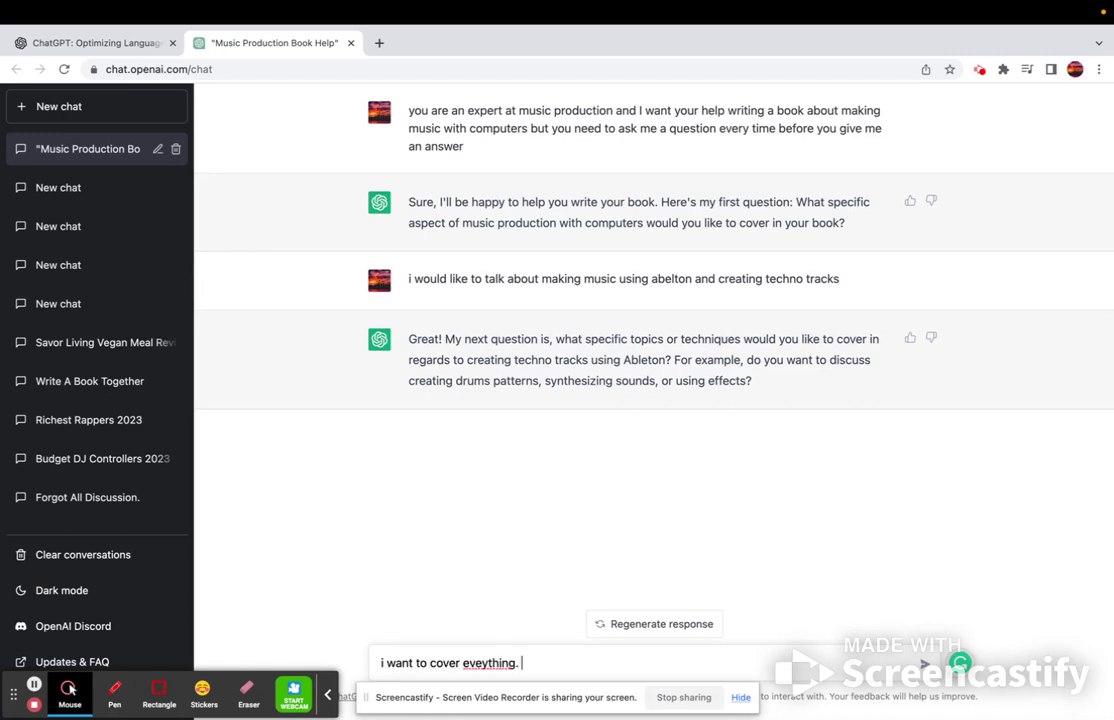
type("i want the b")
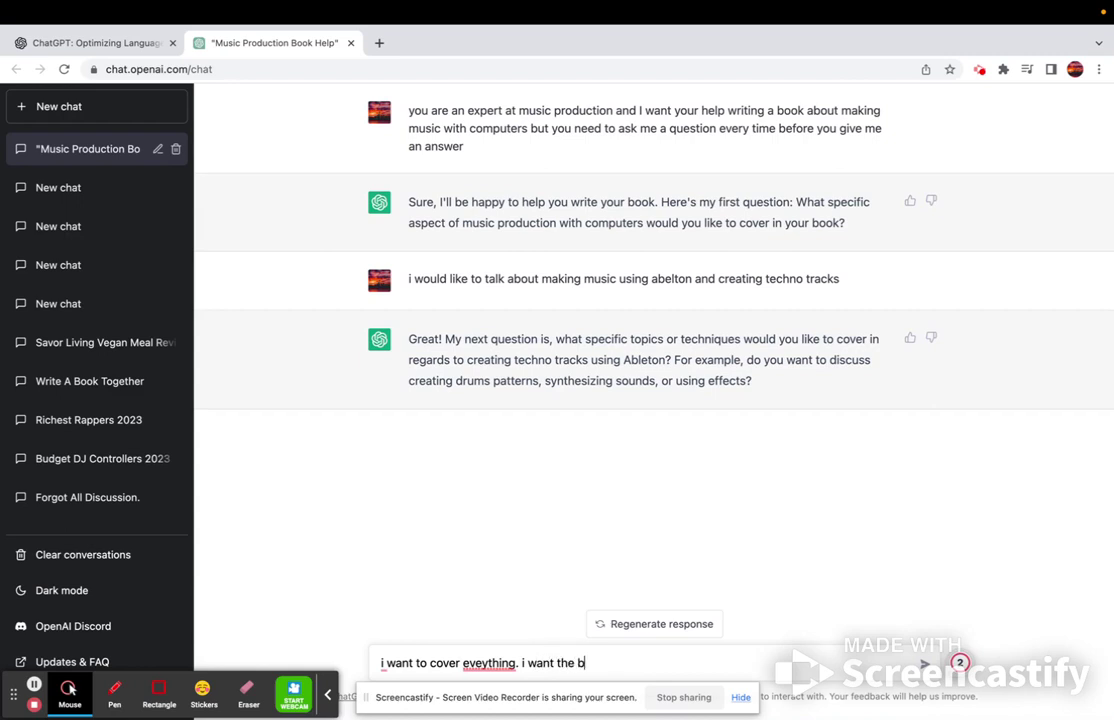
type("ook to be indepth")
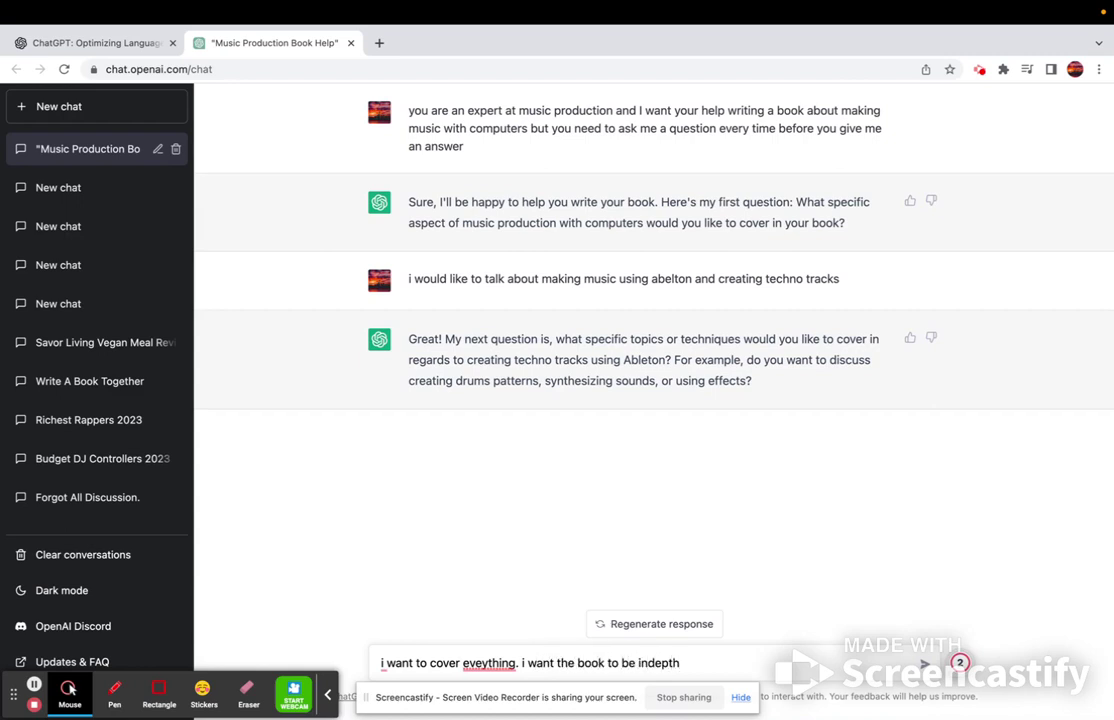
left_click(665, 664)
right_click(663, 664)
left_click(620, 360)
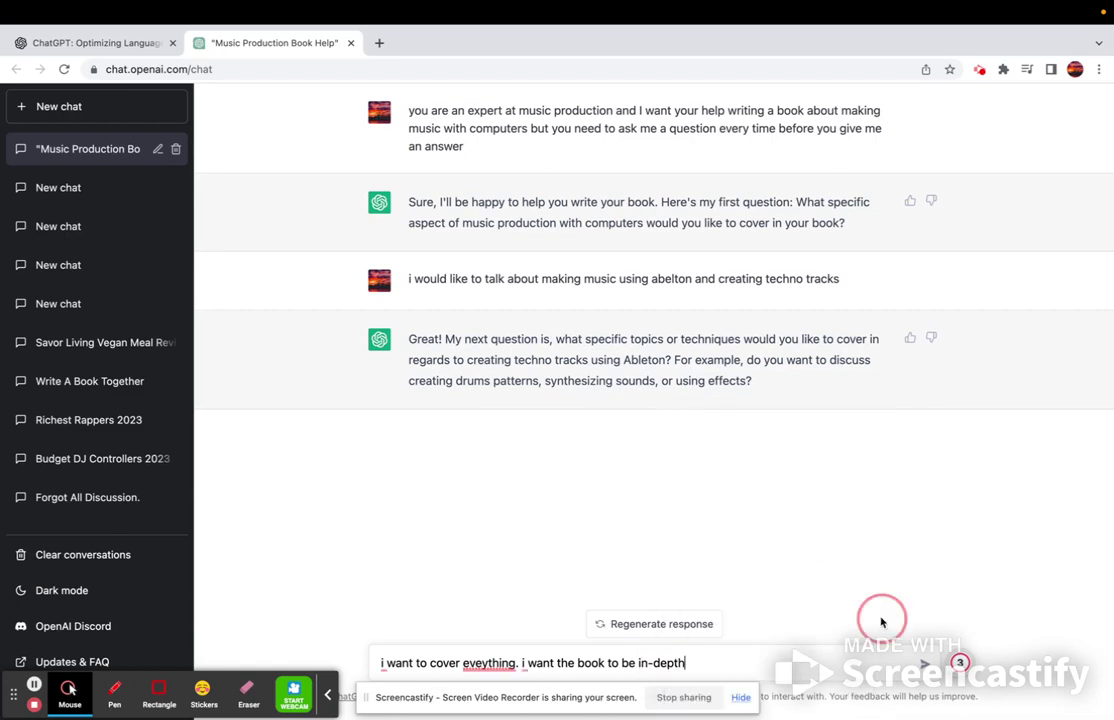
key("Return")
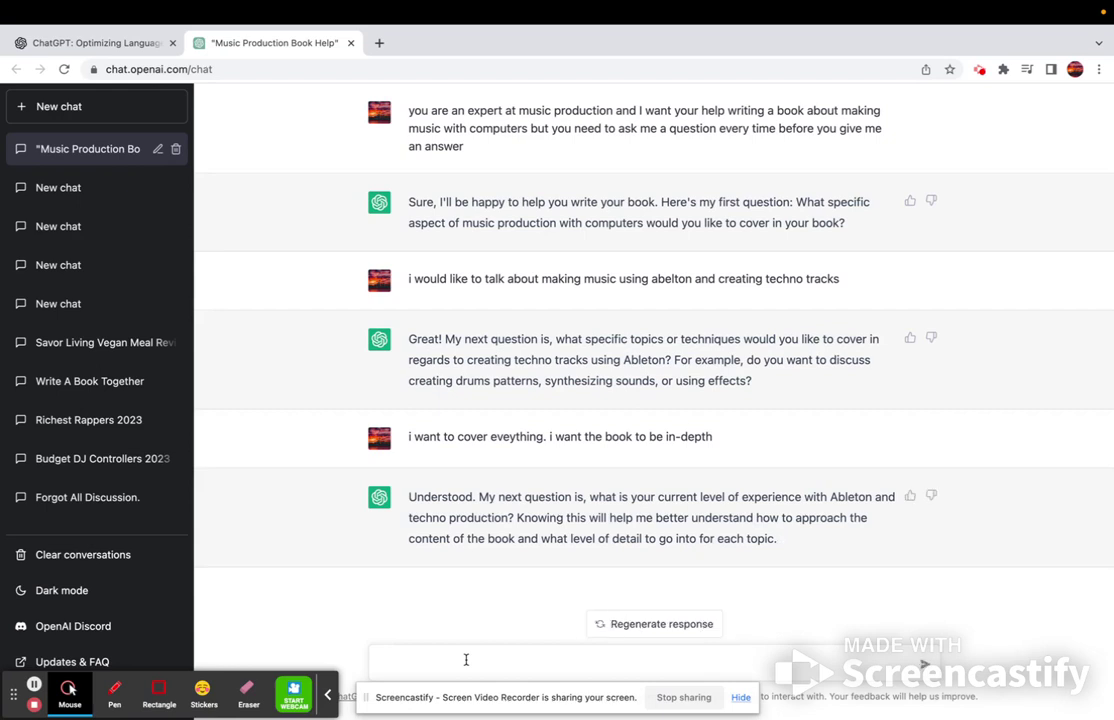
- Answer the question about experience level by sending "i am a beginner"
left_click(445, 660)
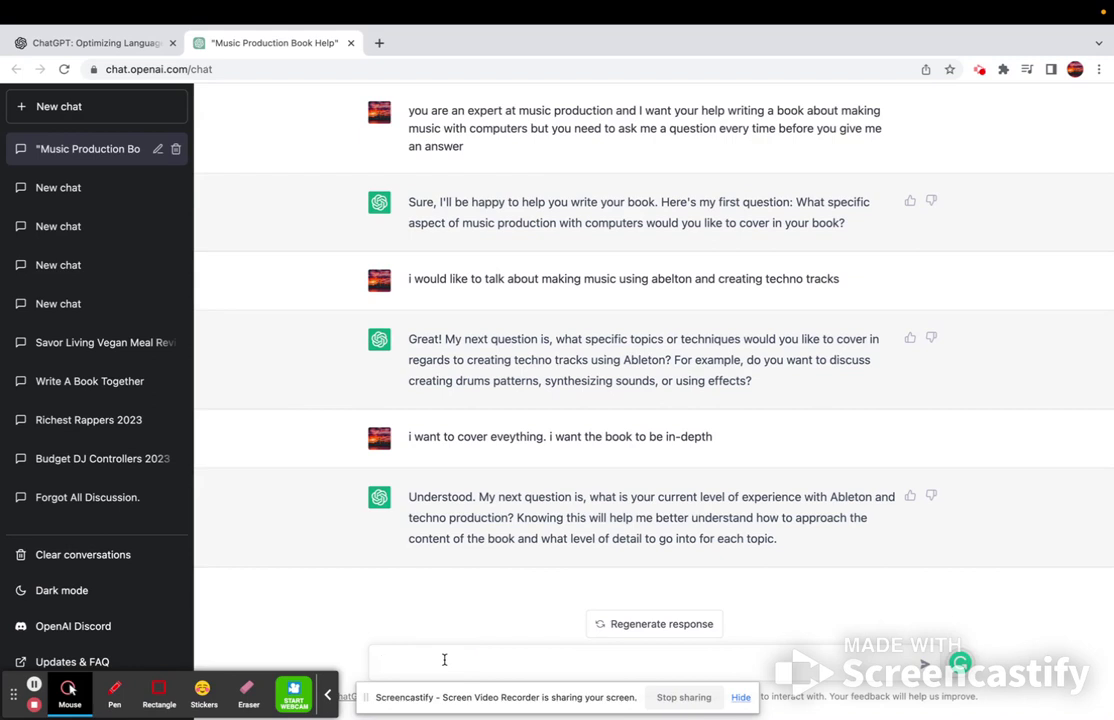
type("i am a beginner")
left_click(925, 665)
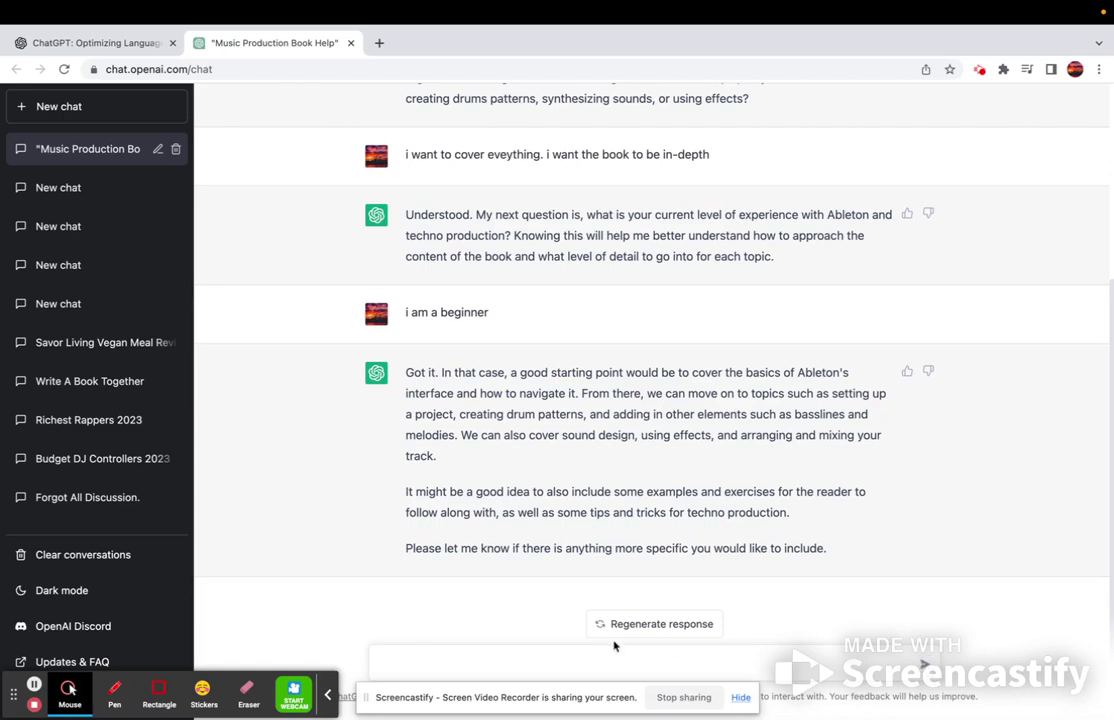
- Request a chapter outline by sending "let me see 10 chapters"
left_click(436, 664)
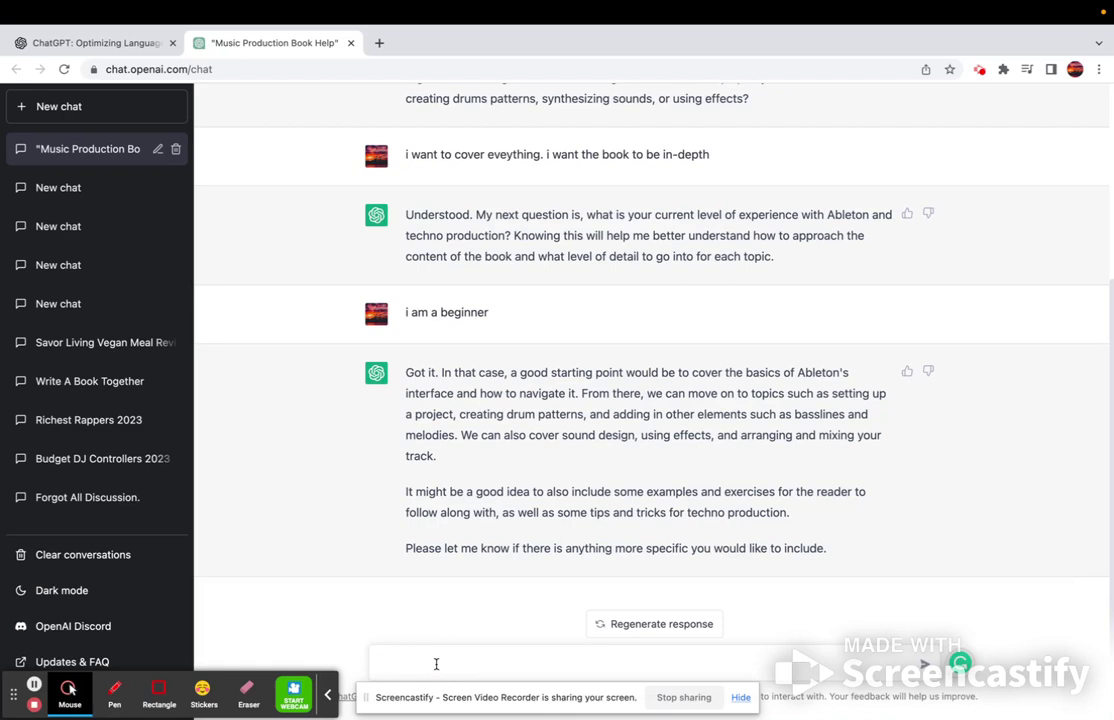
type("let me see 10 chapters")
key("Return")
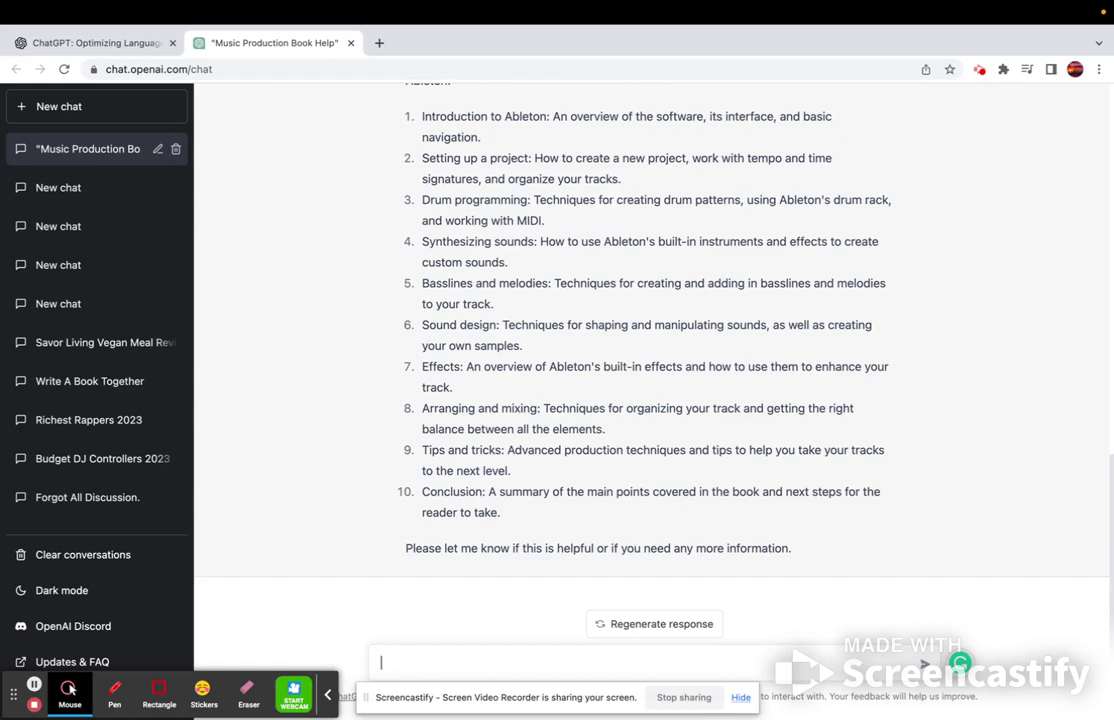
- Ask for the first chapter's text by sending "write chapter 1"
type("let")
key("BackSpace")
key("BackSpace")
type("write chapter 1")
key("Return")
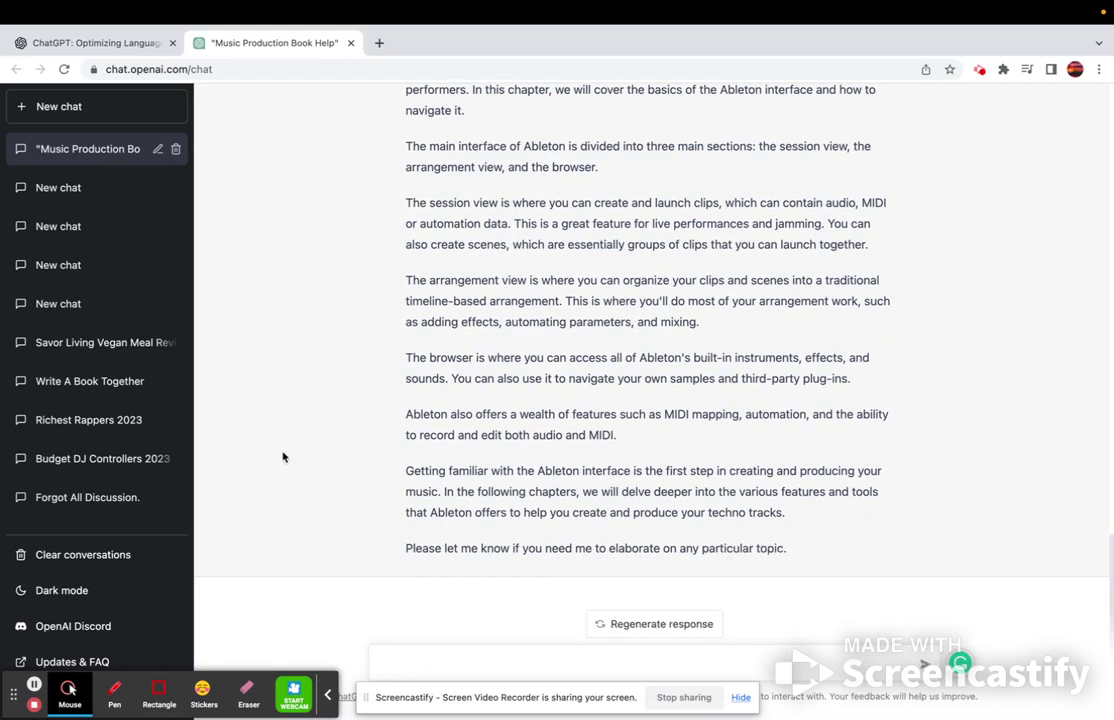
- Review the generated chapter text and request a fuller version by sending "give me a more detailed chapter 1"
scroll(283, 457, "up", 3)
scroll(283, 457, "down", 2)
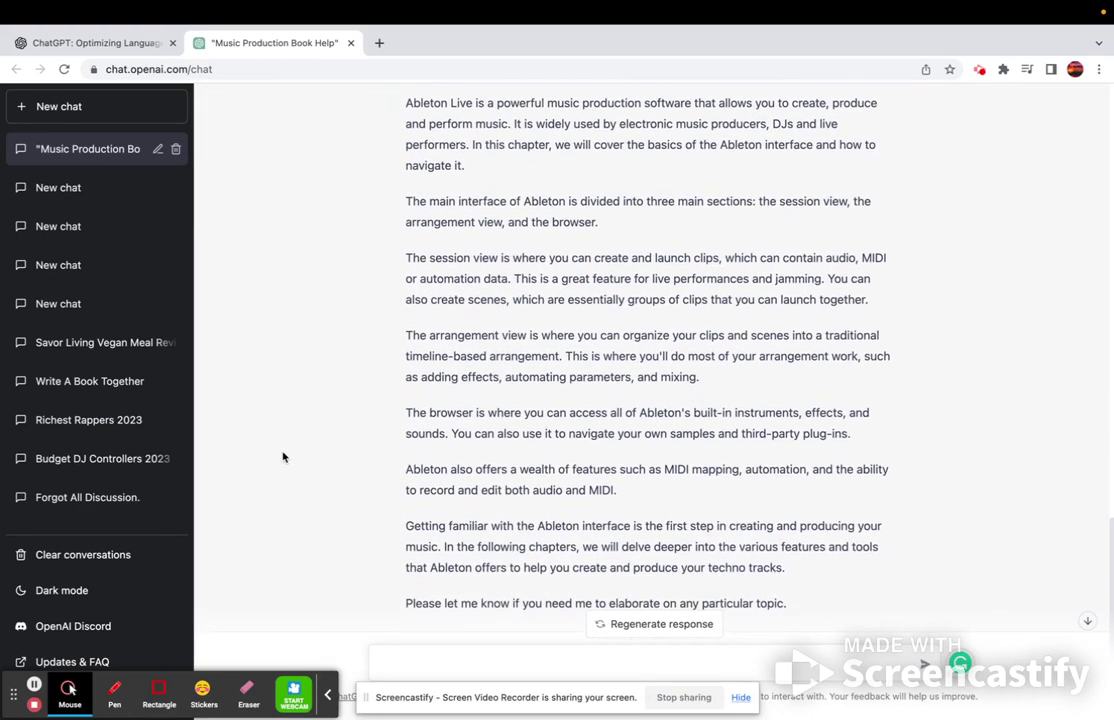
scroll(283, 457, "up", 1)
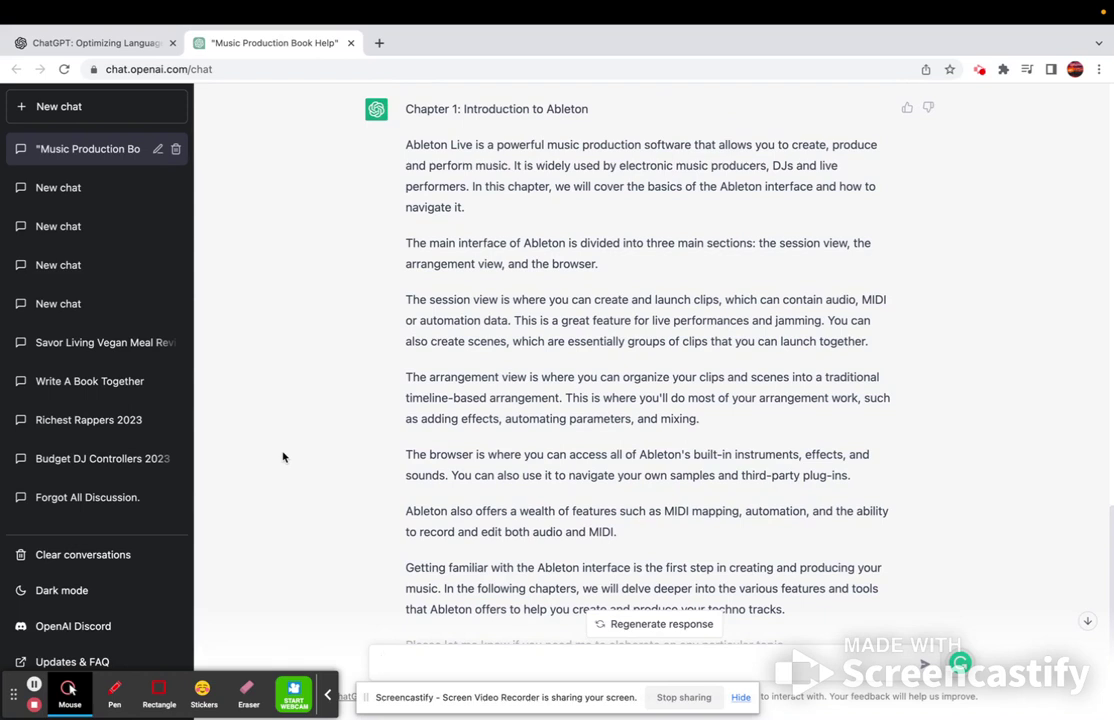
scroll(283, 457, "down", 2)
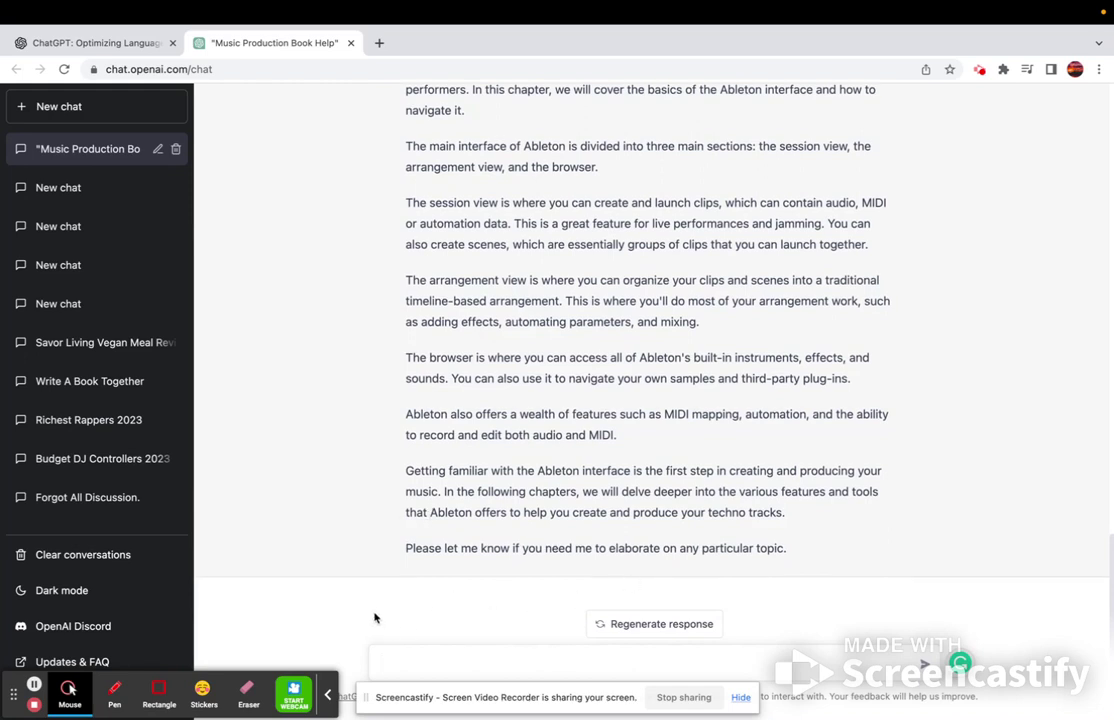
scroll(306, 476, "up", 3)
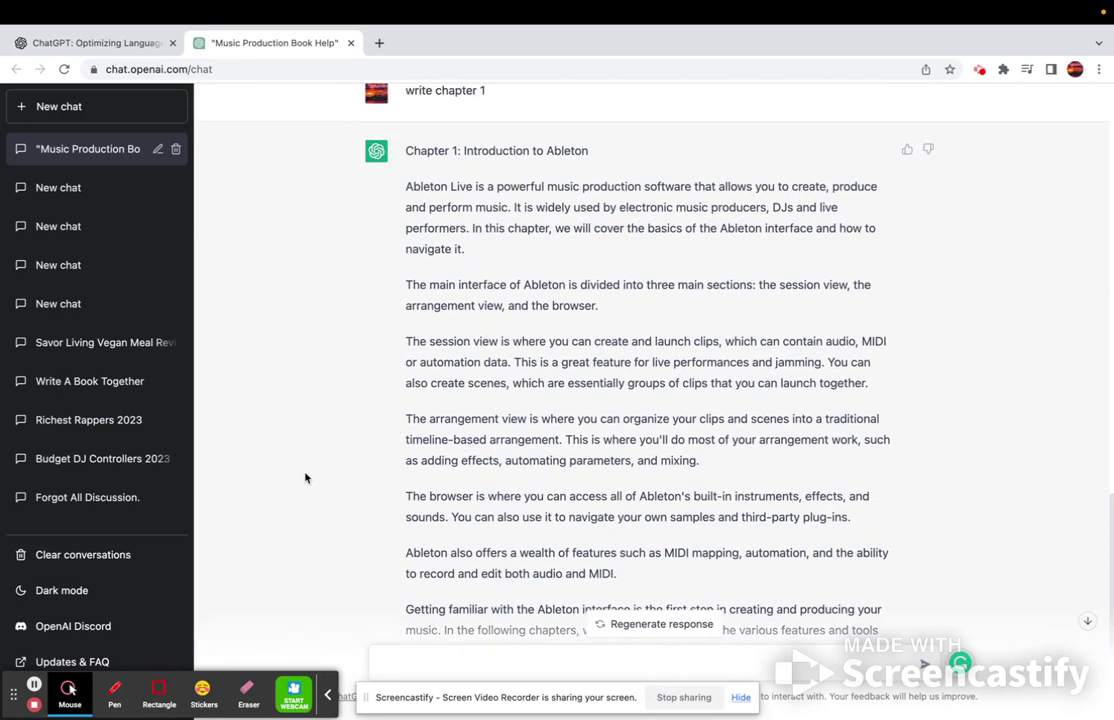
scroll(306, 477, "down", 3)
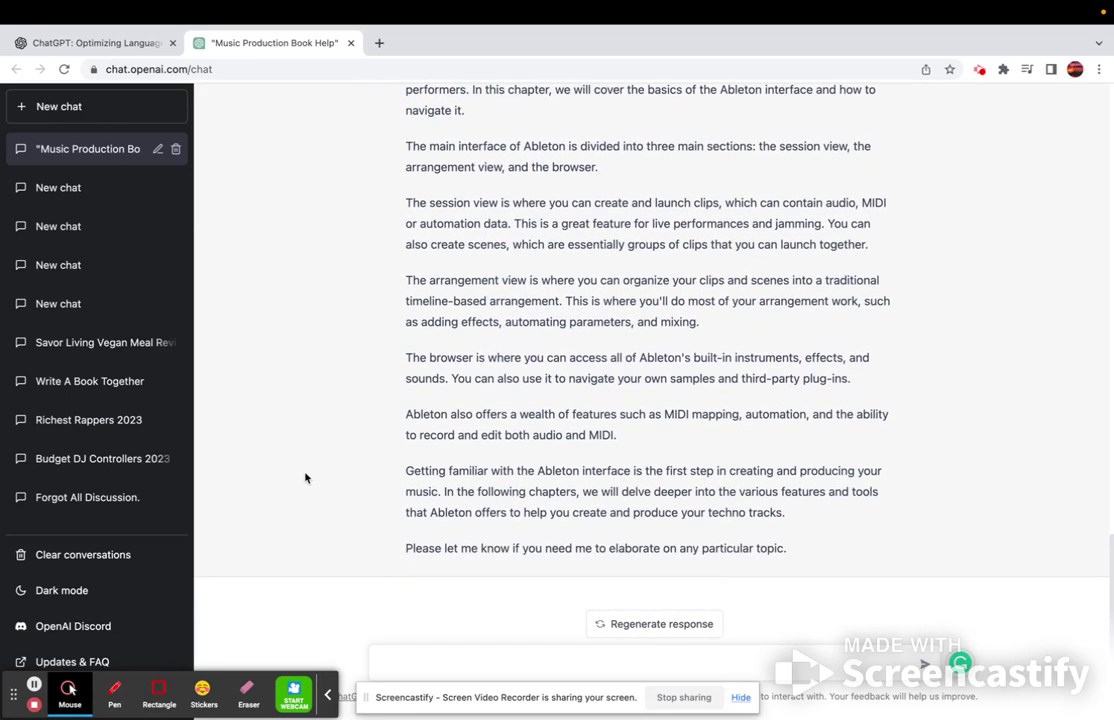
left_click(409, 663)
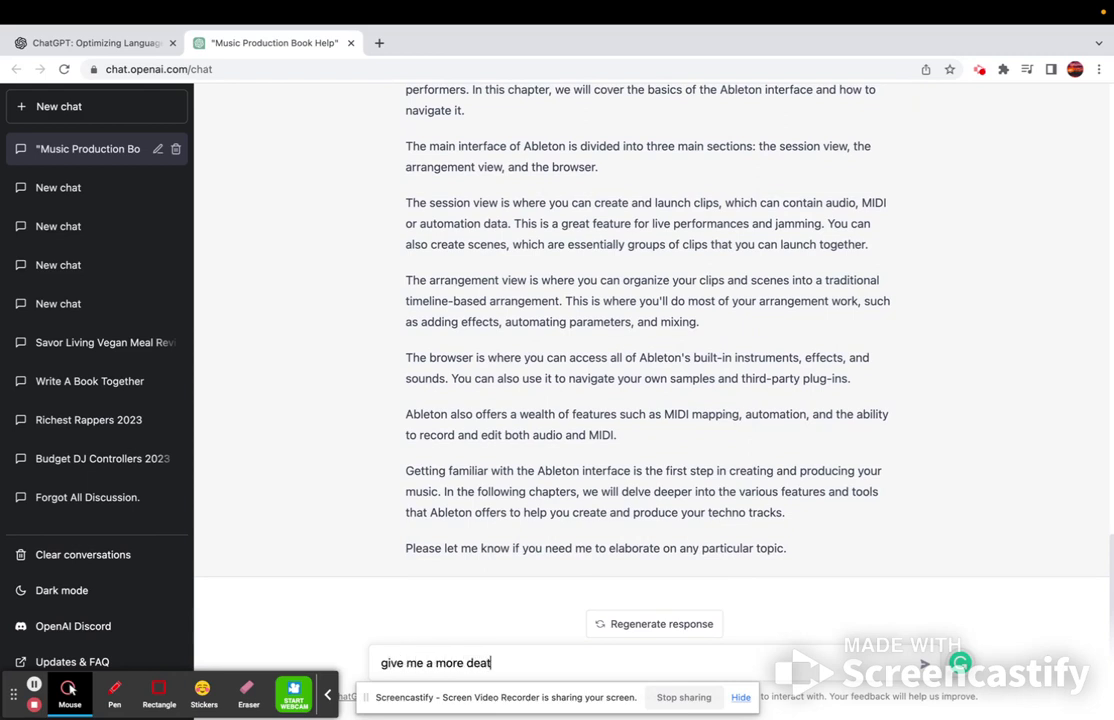
key("BackSpace")
key("BackSpace")
key("BackSpace")
key("BackSpace")
key("BackSpace")
key("BackSpace")
key("Return")
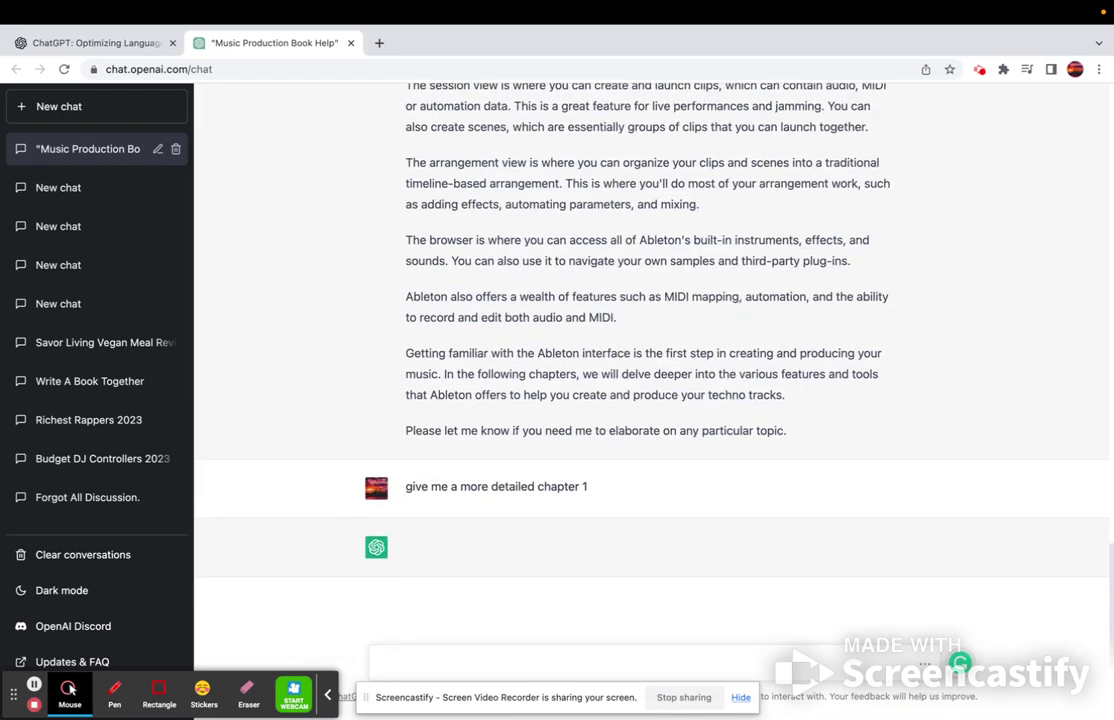